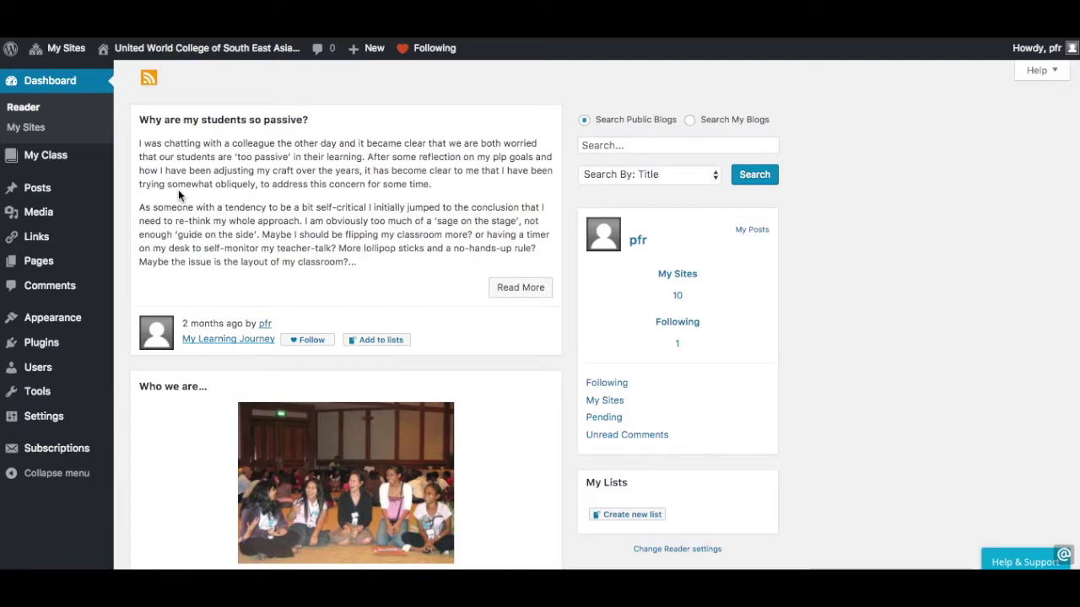
Step: Visit the "Opening Eyes, Opening Hearts, Opening Minds" site and look over its home page down to the "My big ideas" tags
{"action": "mouse_move", "coordinate": [370, 54]}
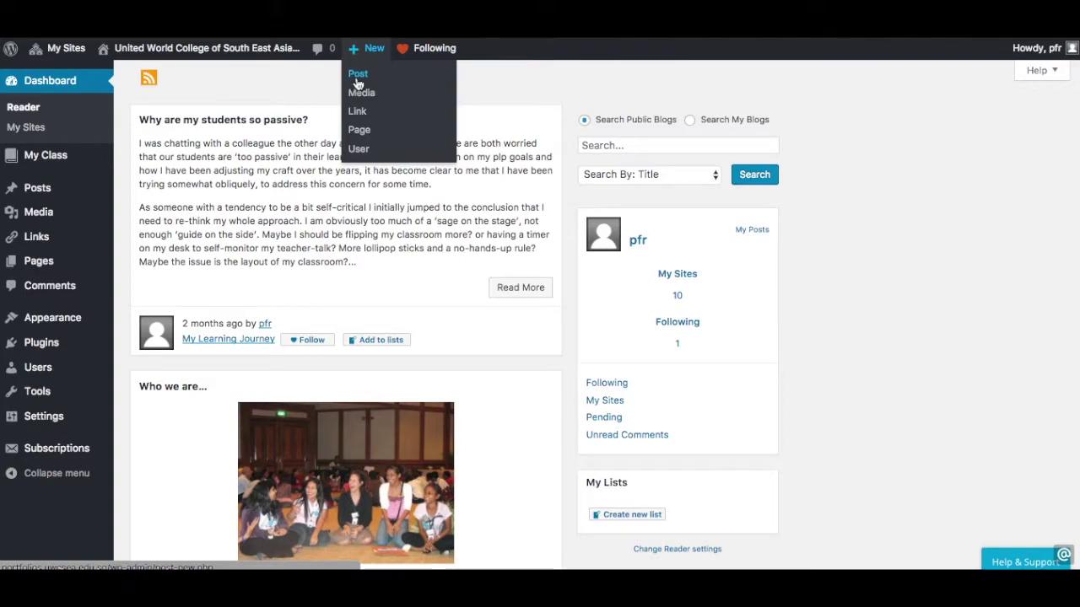
{"action": "mouse_move", "coordinate": [57, 43]}
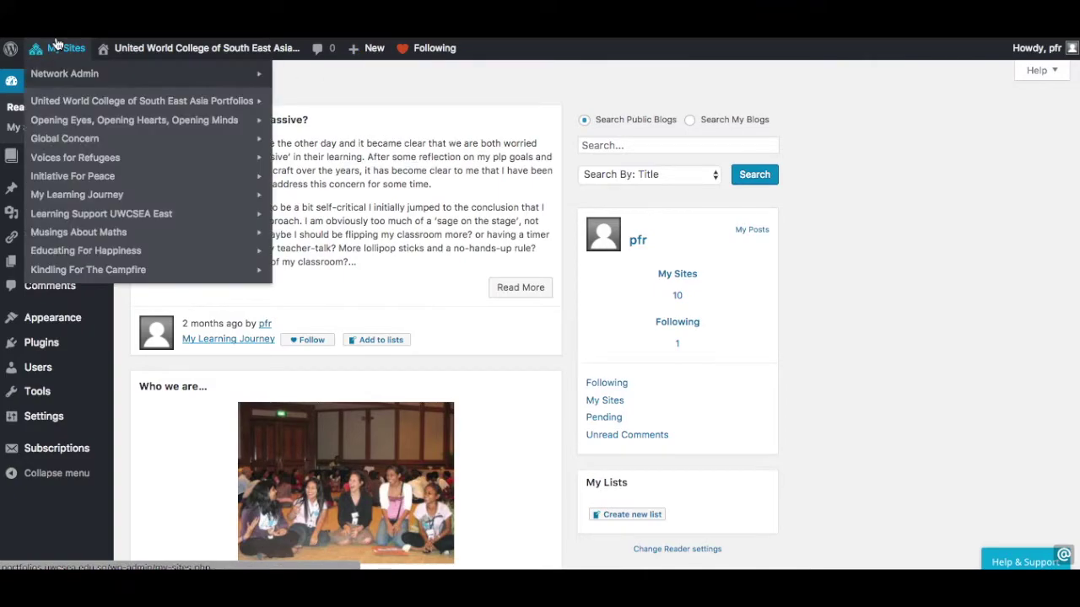
{"action": "mouse_move", "coordinate": [189, 122]}
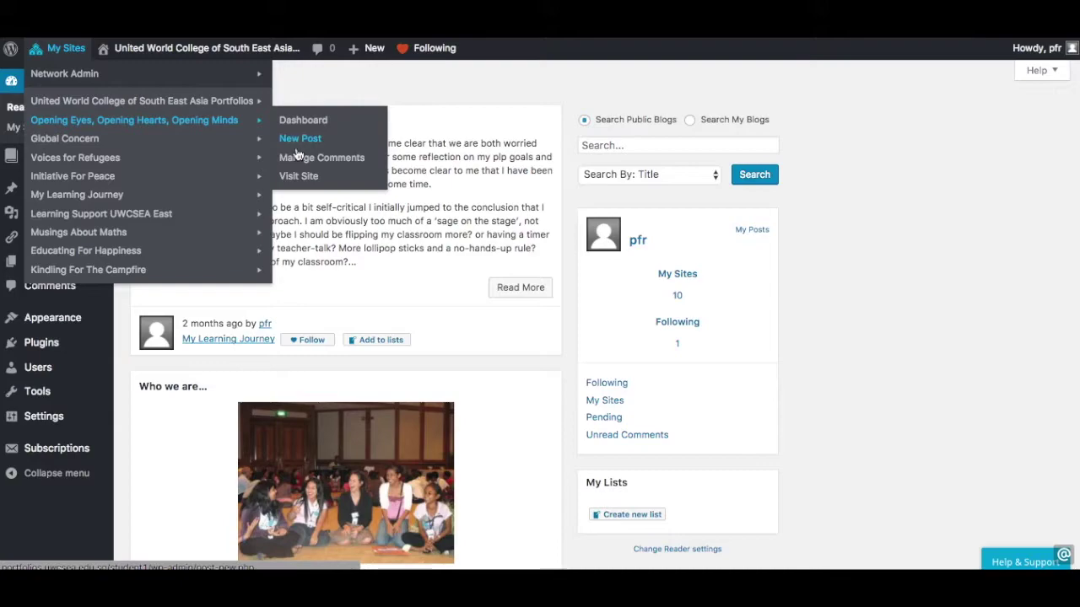
{"action": "left_click", "coordinate": [307, 178]}
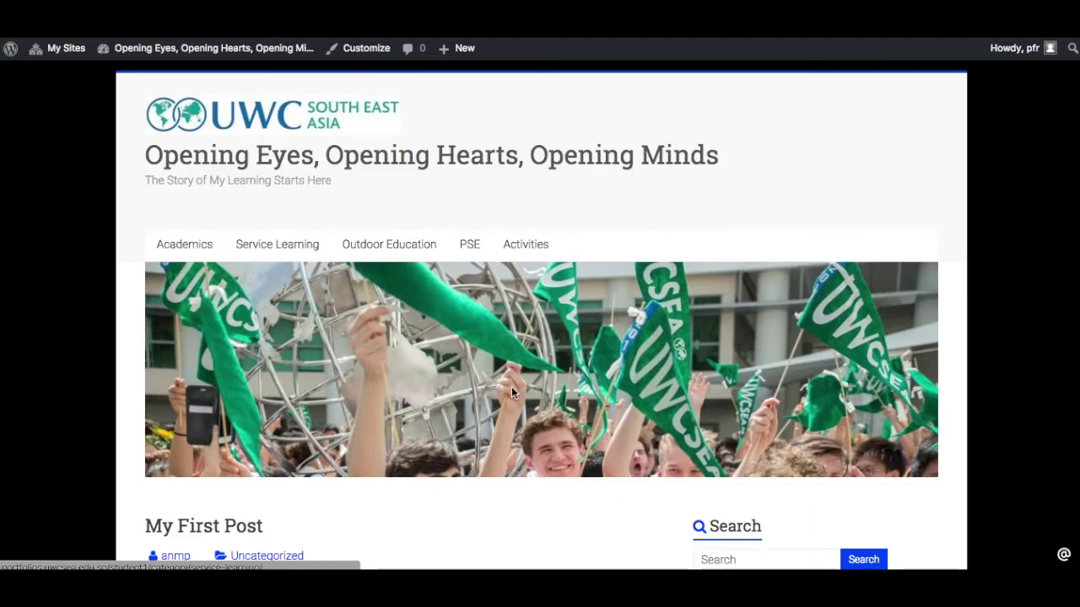
{"action": "scroll", "coordinate": [512, 388], "scroll_direction": "down", "scroll_amount": 3}
{"action": "scroll", "coordinate": [511, 390], "scroll_direction": "down", "scroll_amount": 4}
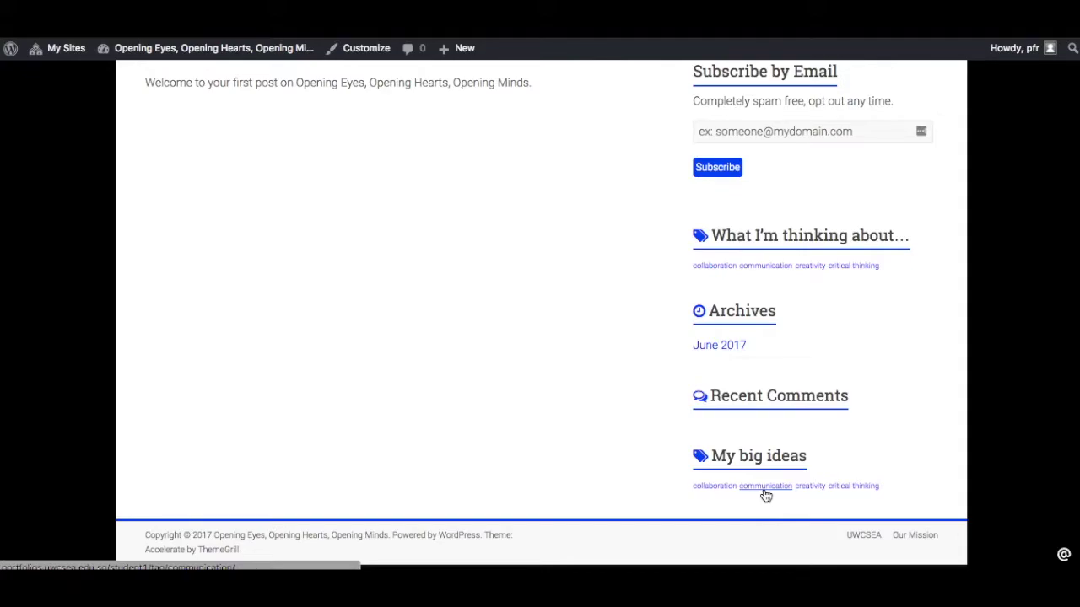
{"action": "scroll", "coordinate": [607, 350], "scroll_direction": "up", "scroll_amount": 10}
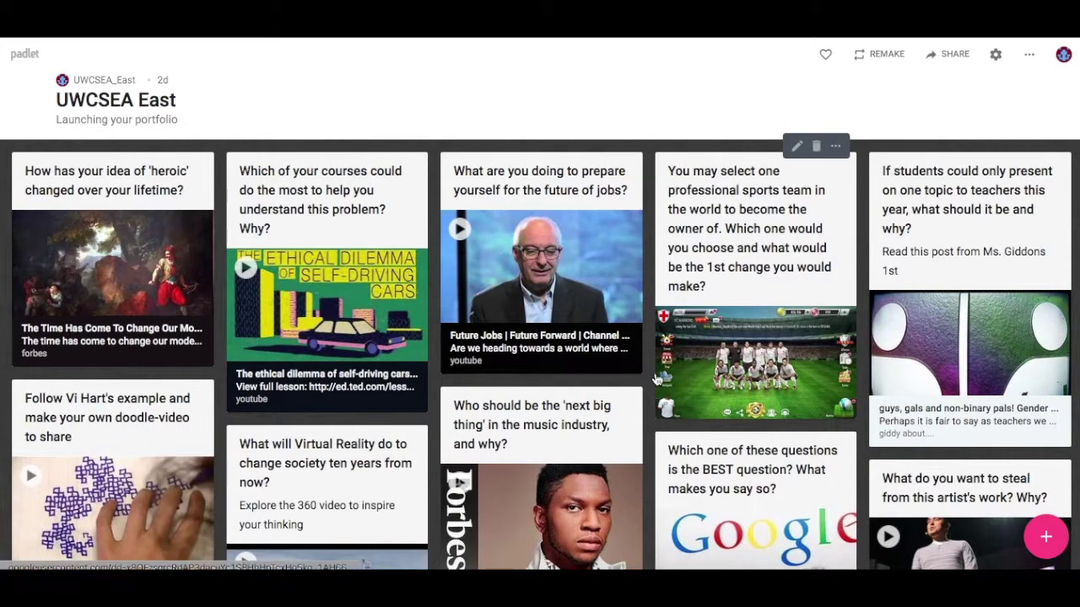
Step: Look through the writing prompts on the UWCSEA East "Launching your portfolio" Padlet board
{"action": "scroll", "coordinate": [656, 379], "scroll_direction": "down", "scroll_amount": 3}
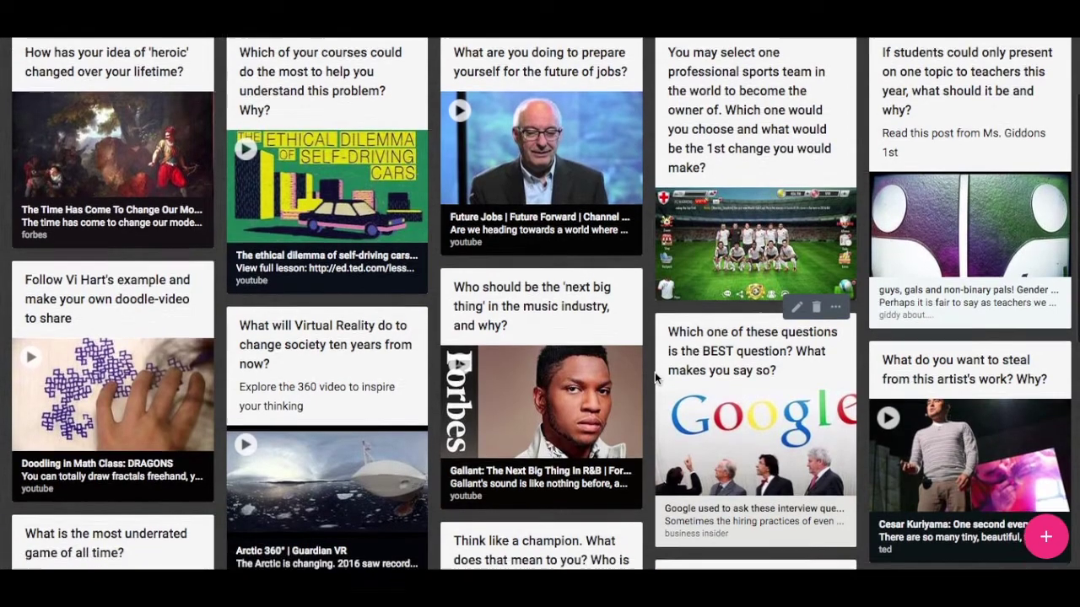
{"action": "scroll", "coordinate": [654, 372], "scroll_direction": "down", "scroll_amount": 2}
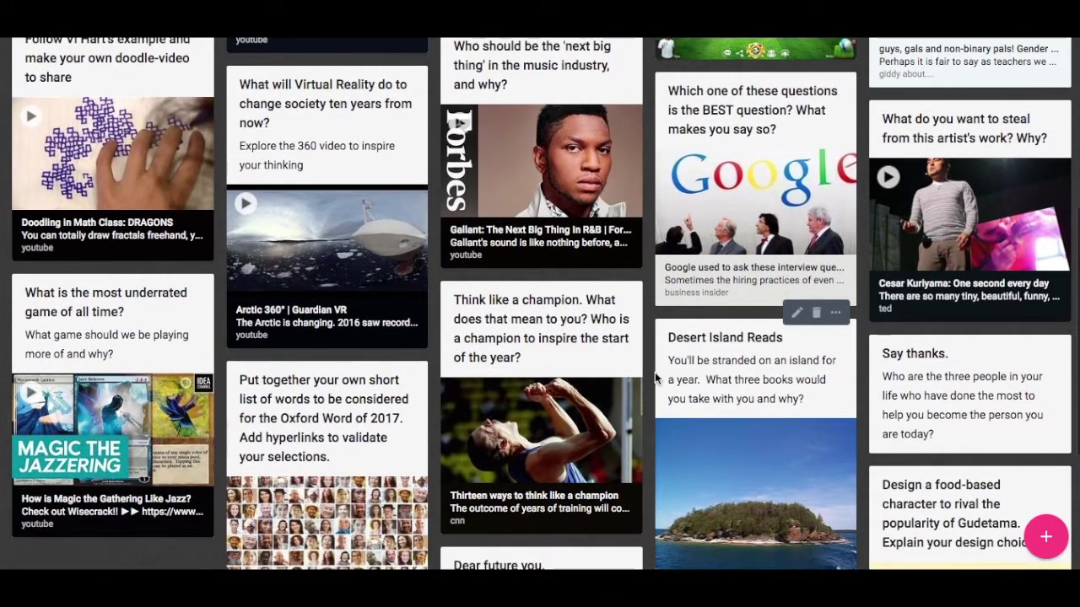
{"action": "scroll", "coordinate": [654, 354], "scroll_direction": "down", "scroll_amount": 2}
{"action": "scroll", "coordinate": [655, 354], "scroll_direction": "down", "scroll_amount": 1}
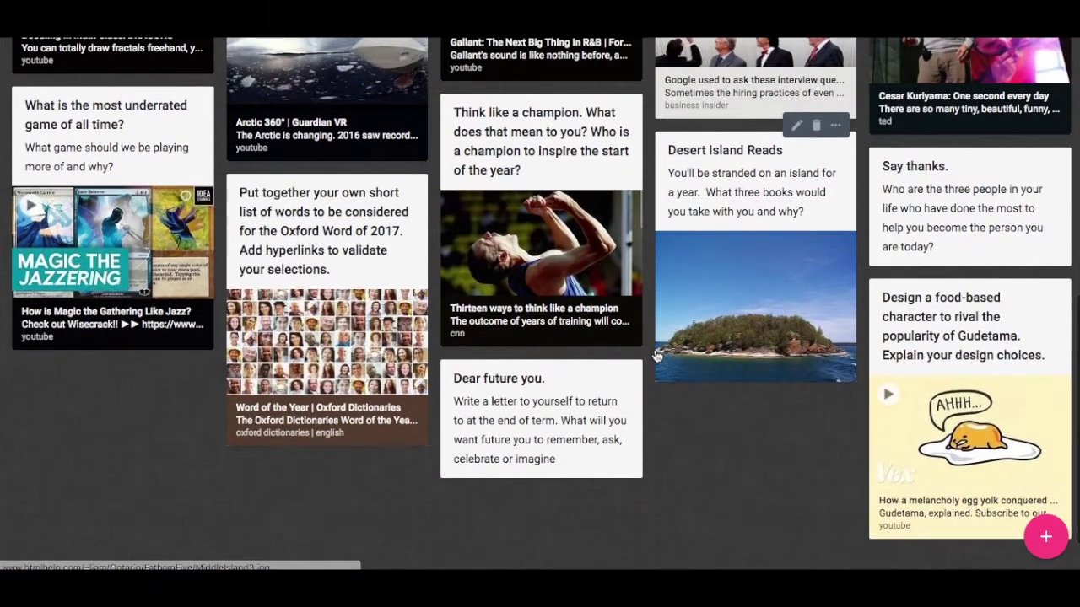
{"action": "scroll", "coordinate": [655, 355], "scroll_direction": "up", "scroll_amount": 2}
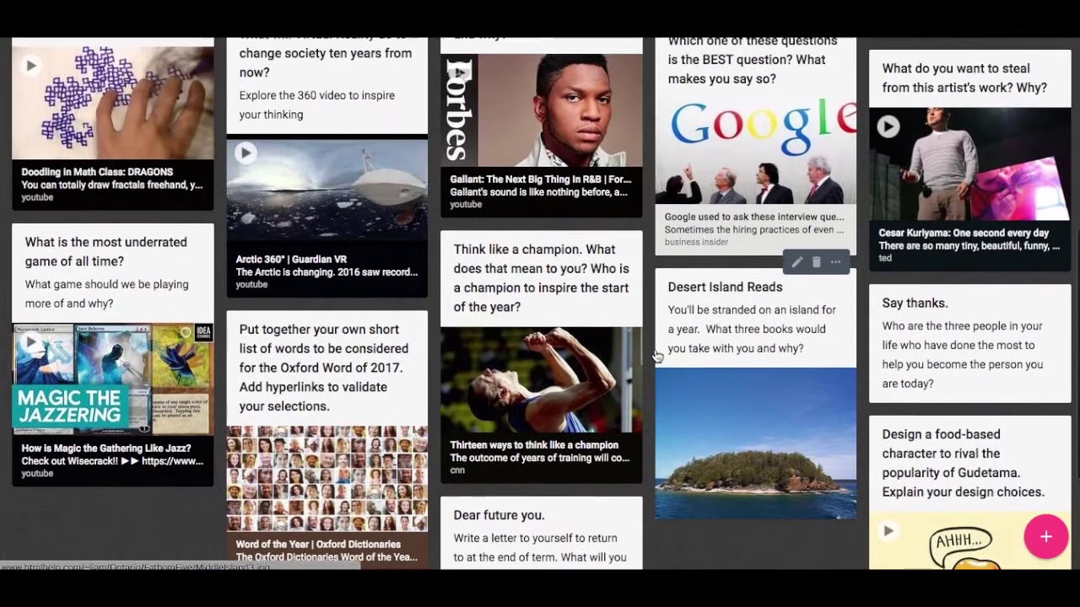
{"action": "scroll", "coordinate": [655, 348], "scroll_direction": "up", "scroll_amount": 2}
{"action": "scroll", "coordinate": [654, 348], "scroll_direction": "up", "scroll_amount": 1}
{"action": "scroll", "coordinate": [655, 355], "scroll_direction": "up", "scroll_amount": 3}
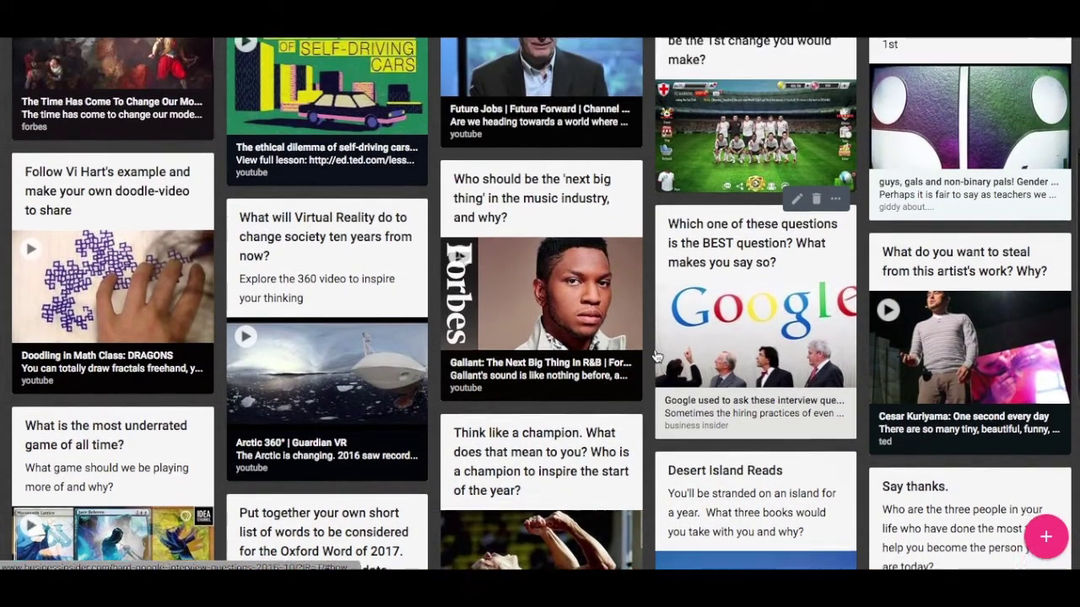
{"action": "scroll", "coordinate": [656, 357], "scroll_direction": "up", "scroll_amount": 1}
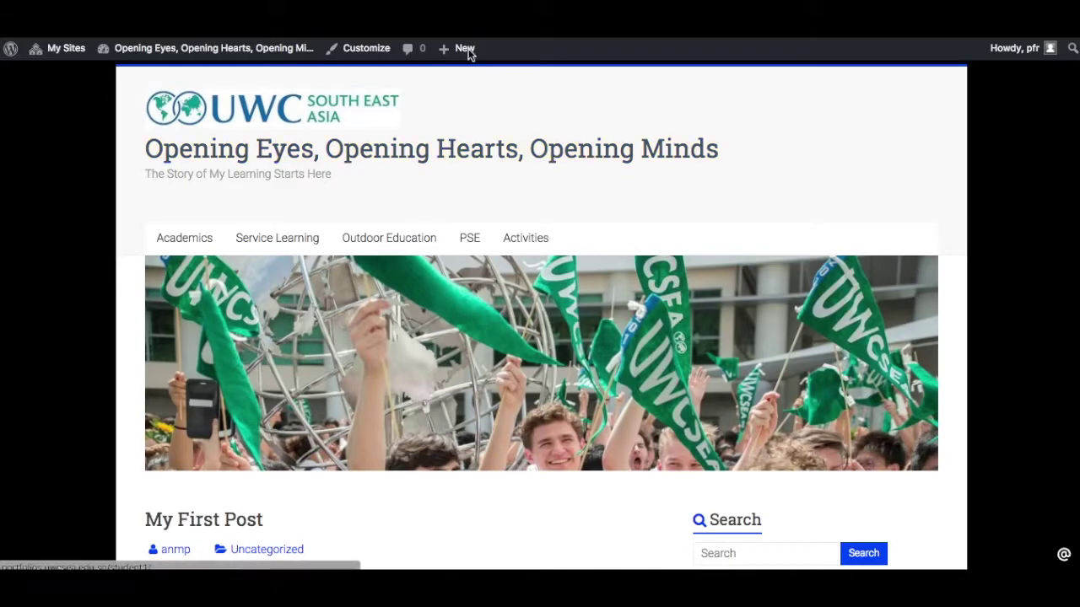
Step: Create a new post on the portfolio site with the title "related to the prompt"
{"action": "mouse_move", "coordinate": [454, 61]}
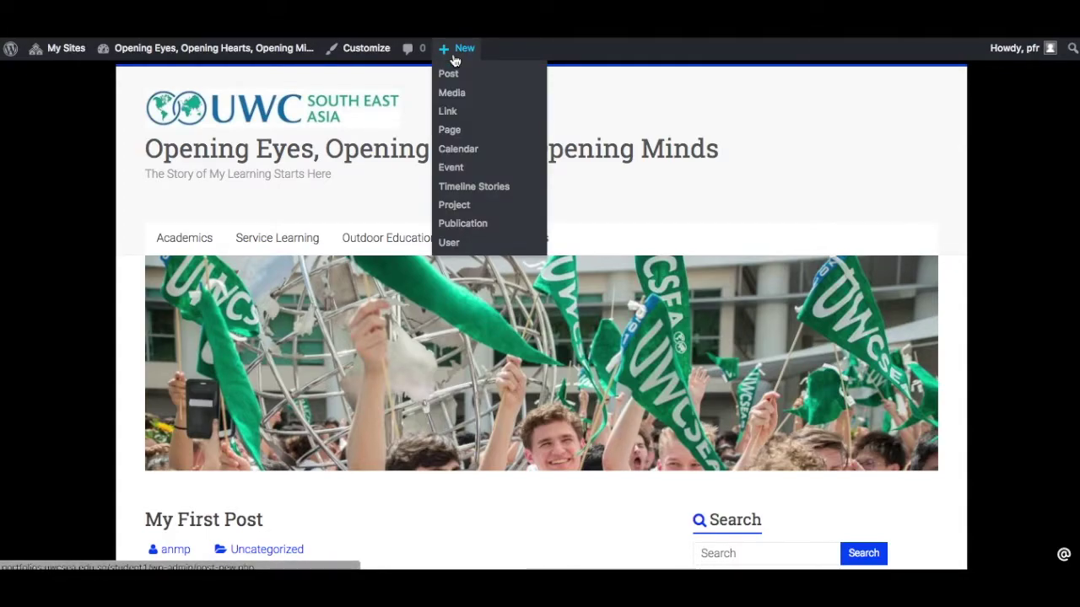
{"action": "left_click", "coordinate": [448, 75]}
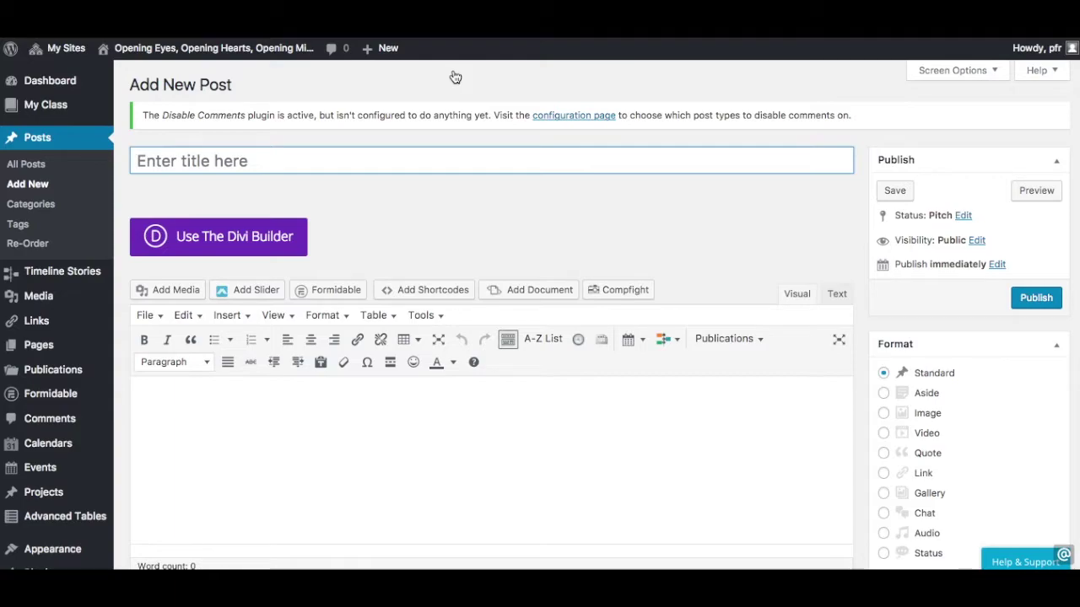
{"action": "type", "text": "related to the prompt"}
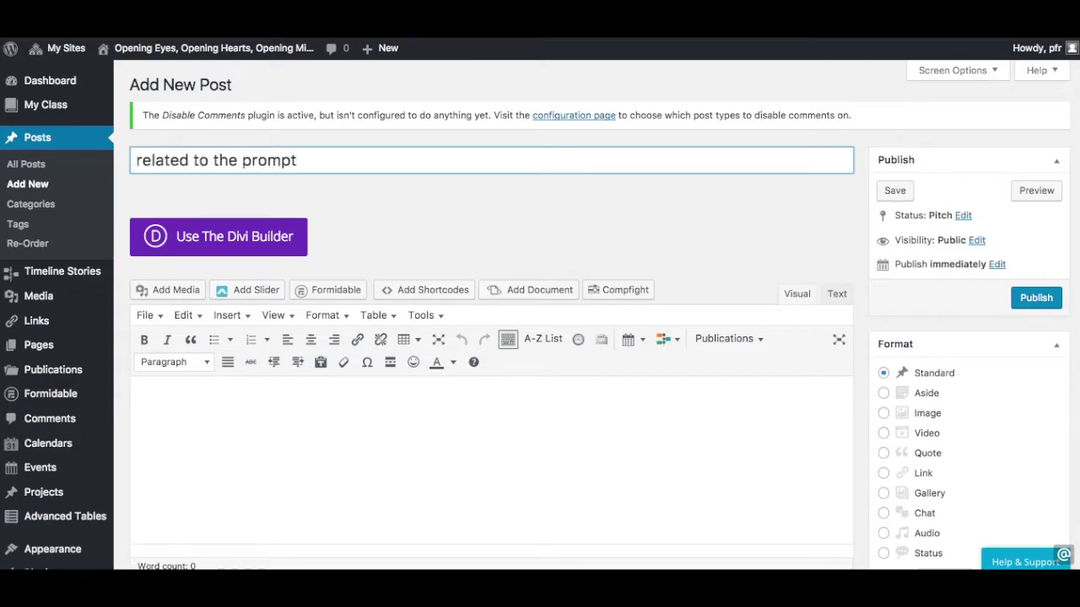
Step: From the empty post body, search Compfight for images with the keyword "future"
{"action": "left_click", "coordinate": [352, 442]}
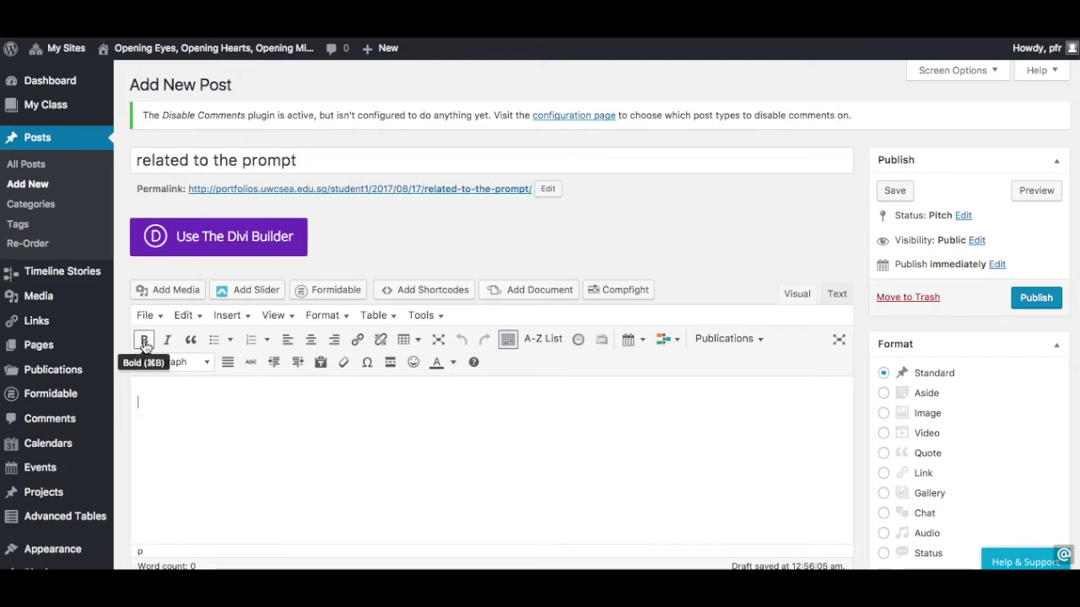
{"action": "scroll", "coordinate": [211, 321], "scroll_direction": "down", "scroll_amount": 2}
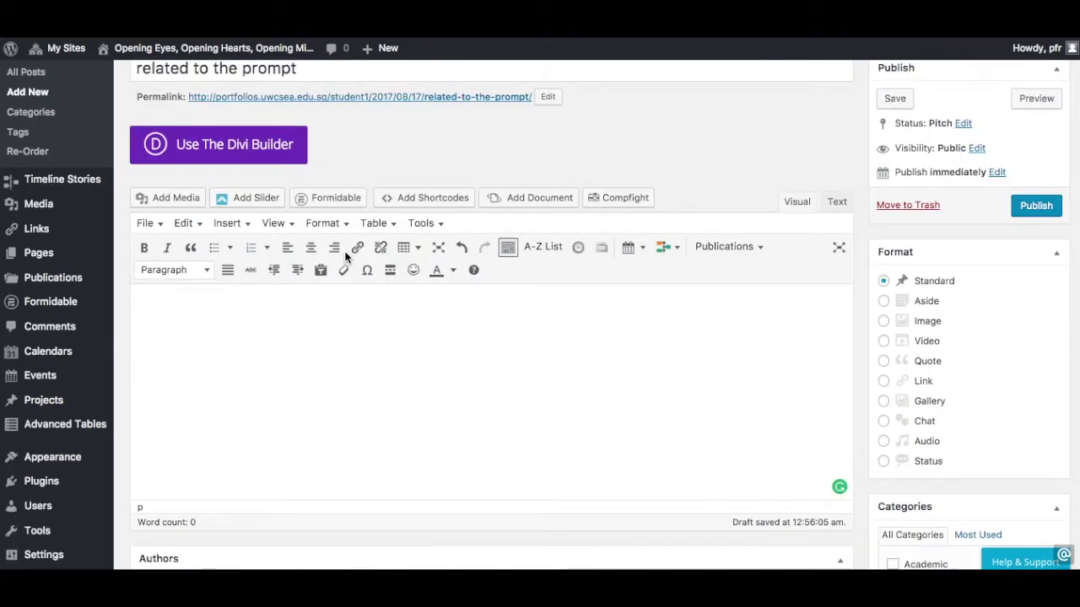
{"action": "left_click", "coordinate": [163, 198]}
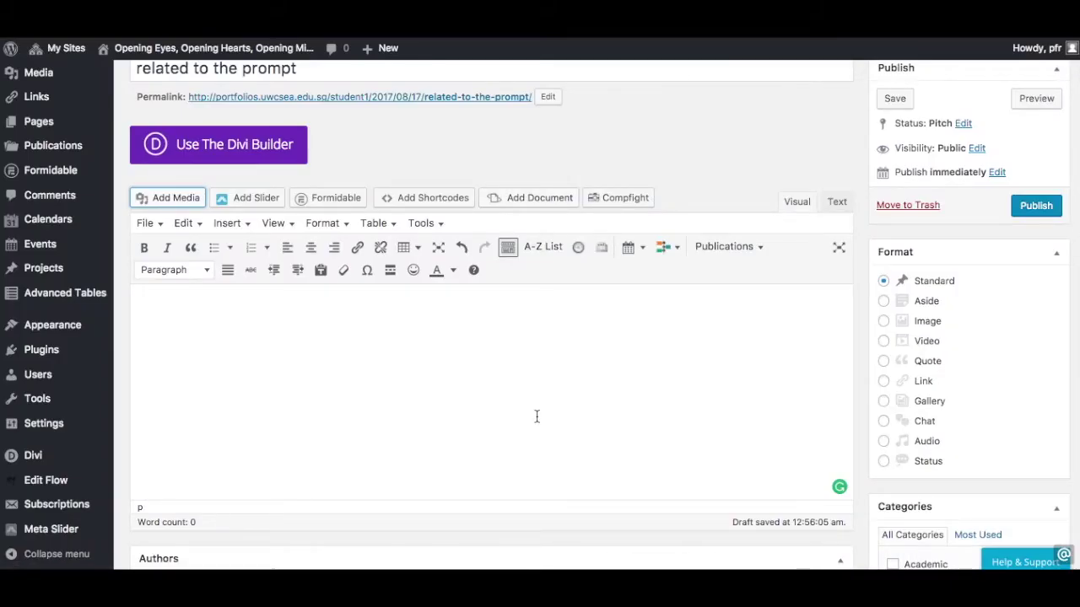
{"action": "left_click", "coordinate": [616, 200]}
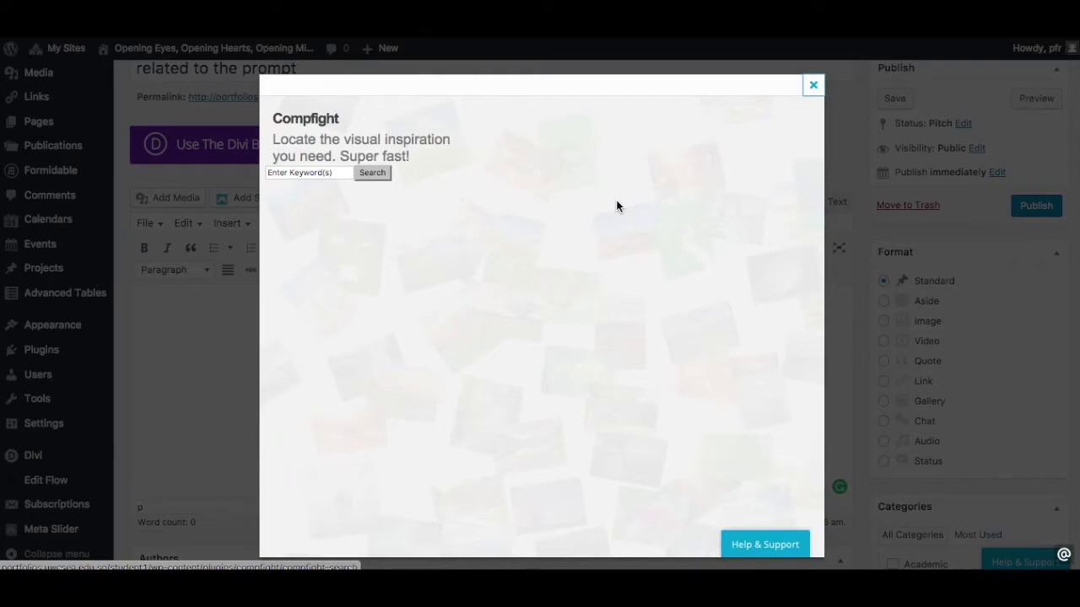
{"action": "left_click", "coordinate": [334, 173]}
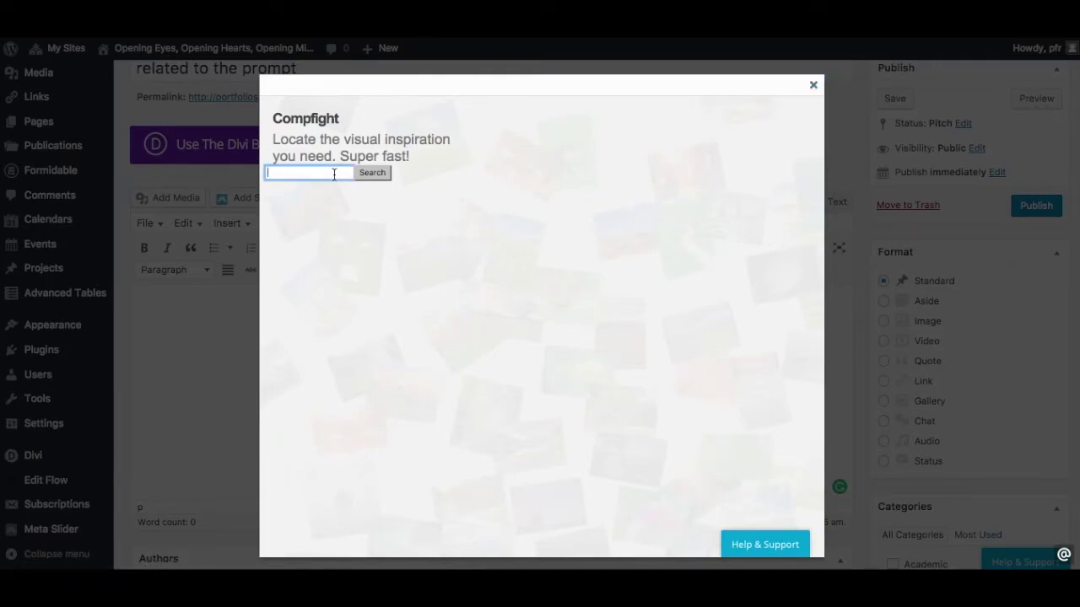
{"action": "type", "text": "future"}
{"action": "key", "text": "Return"}
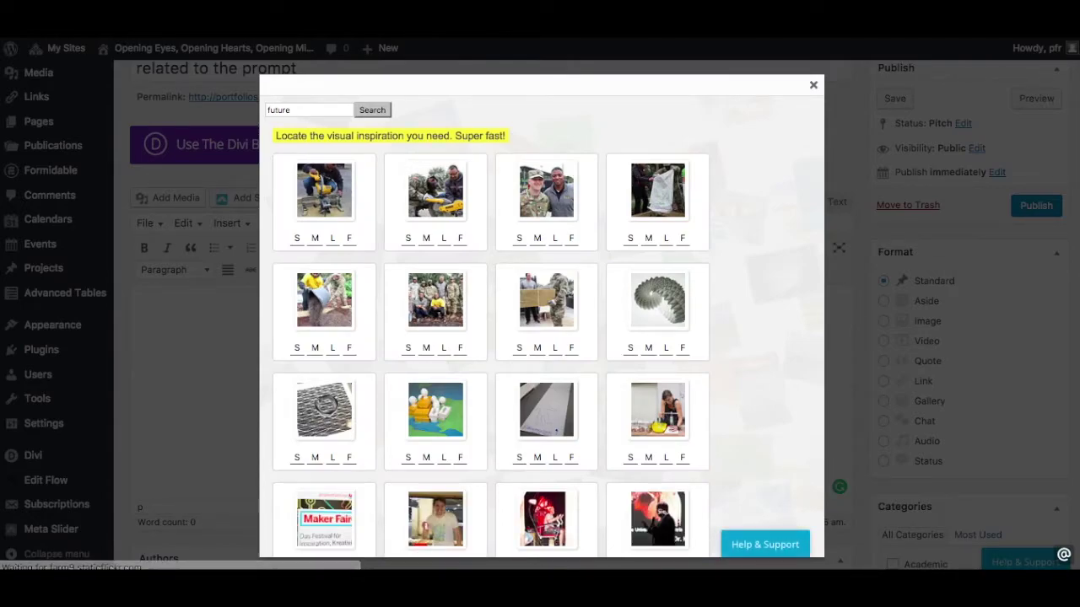
Step: Insert the medium-size version of the photo with rows of yellow swirl shapes into the post
{"action": "scroll", "coordinate": [479, 432], "scroll_direction": "down", "scroll_amount": 3}
{"action": "scroll", "coordinate": [479, 435], "scroll_direction": "down", "scroll_amount": 5}
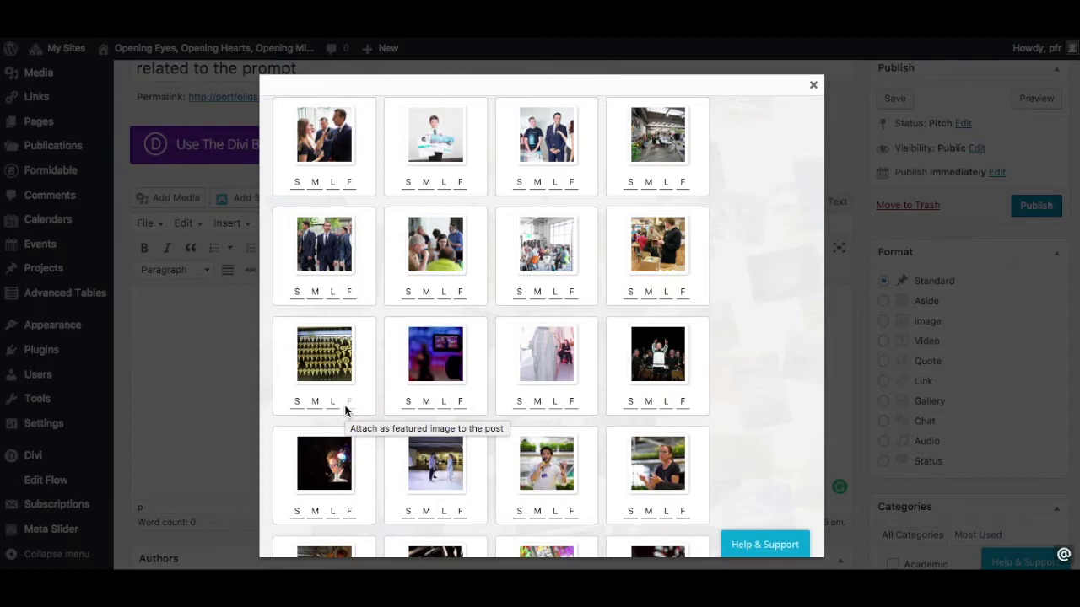
{"action": "left_click", "coordinate": [316, 407]}
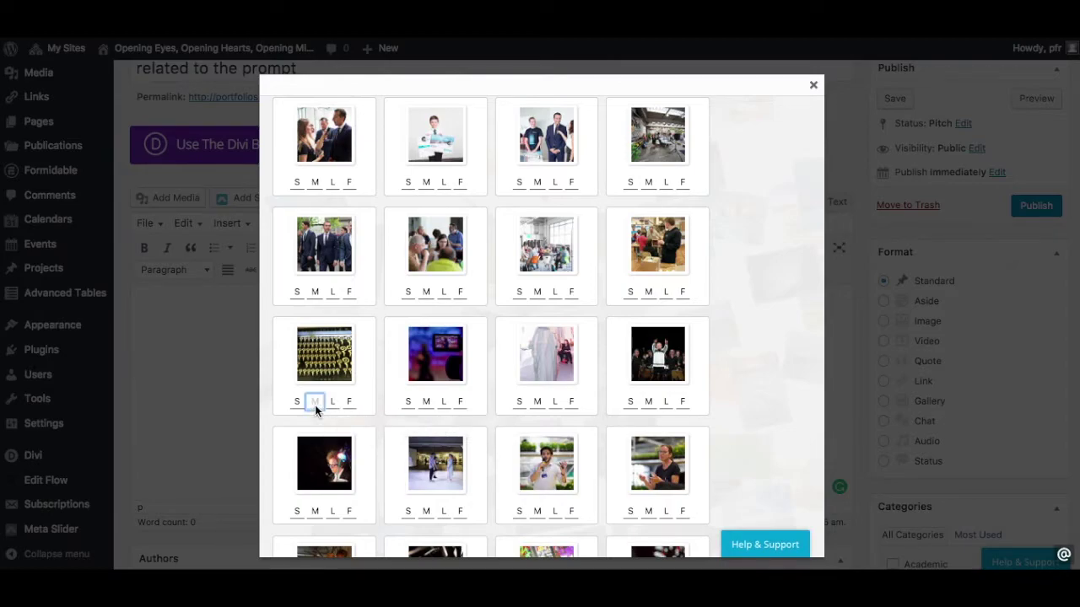
Step: Add the text "start" below the image as a Heading 1
{"action": "scroll", "coordinate": [683, 474], "scroll_direction": "down", "scroll_amount": 3}
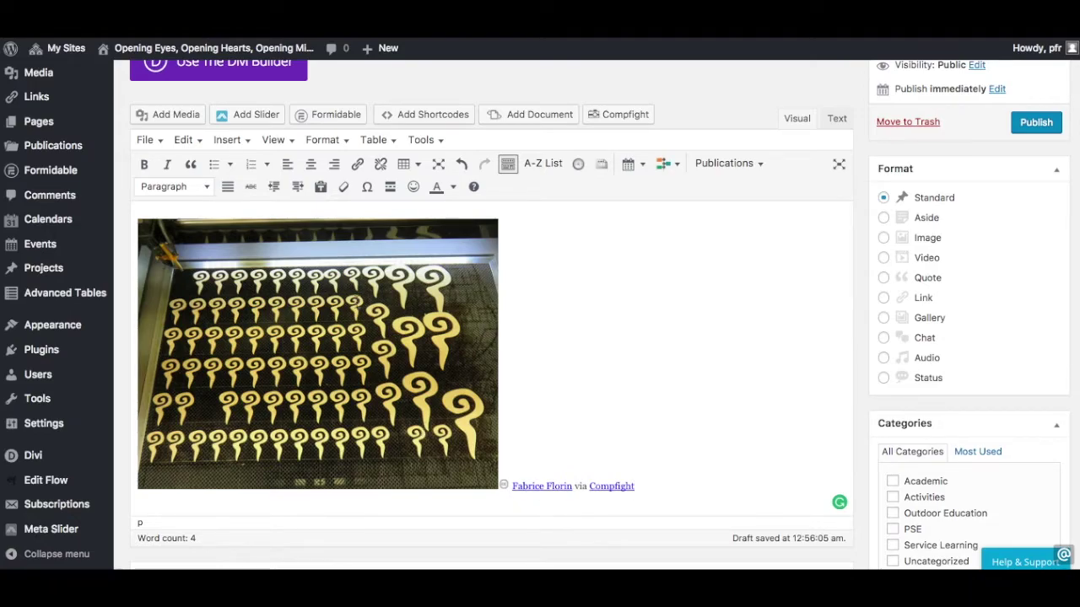
{"action": "scroll", "coordinate": [185, 176], "scroll_direction": "down", "scroll_amount": 1}
{"action": "left_click", "coordinate": [197, 160]}
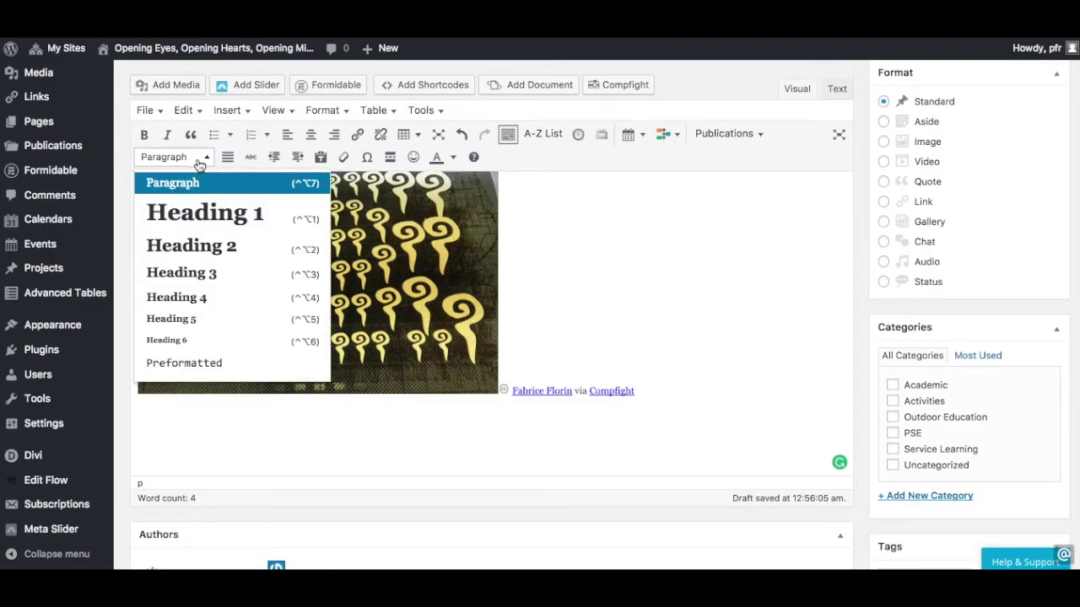
{"action": "left_click", "coordinate": [202, 221]}
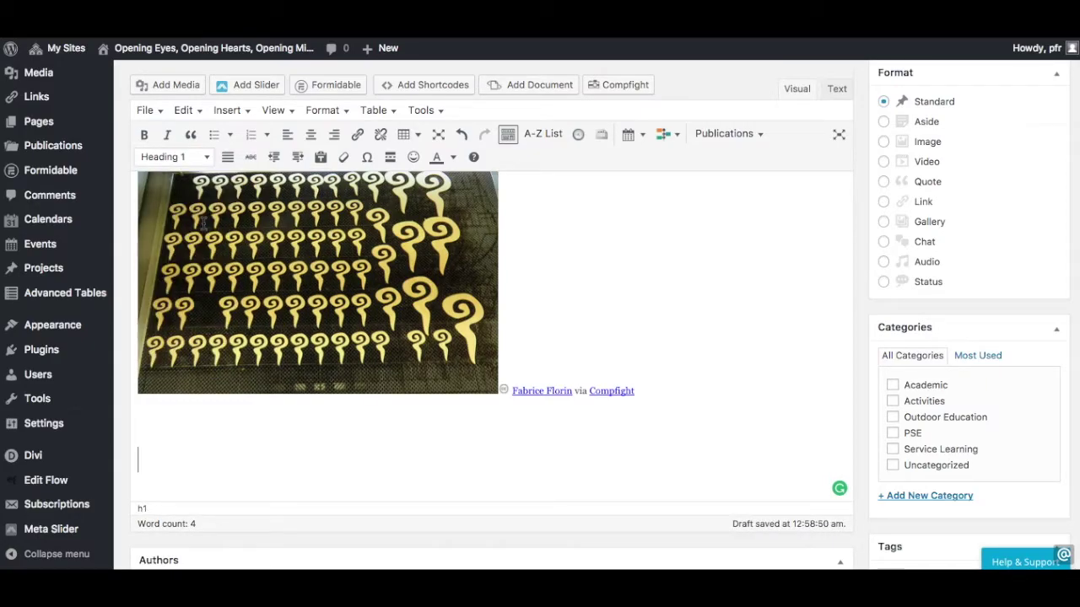
{"action": "type", "text": "start"}
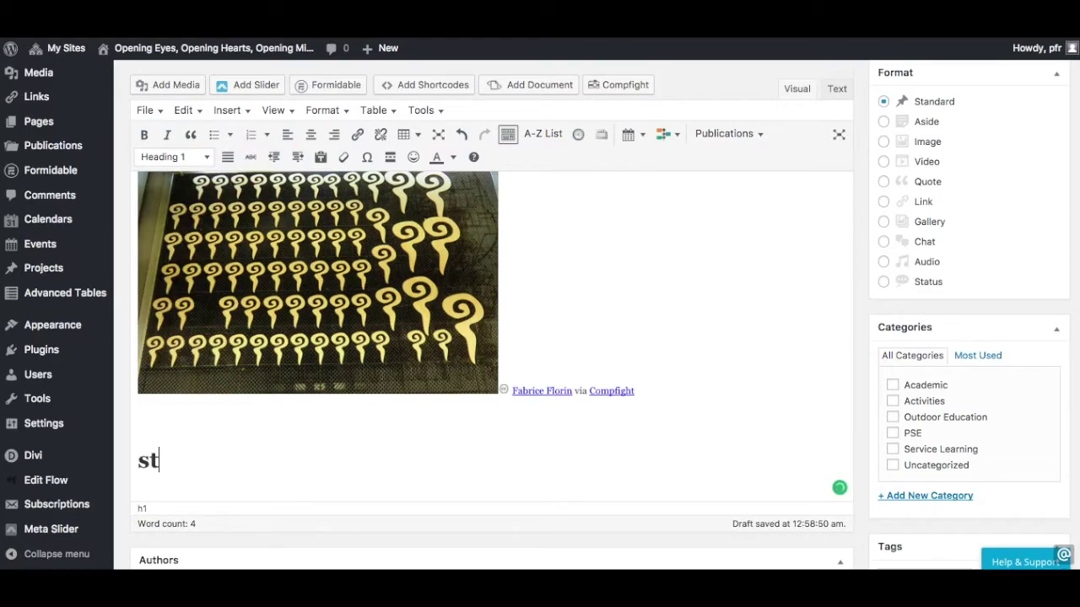
Step: Colour the "start" heading red and begin a new paragraph beneath it
{"action": "double_click", "coordinate": [190, 459]}
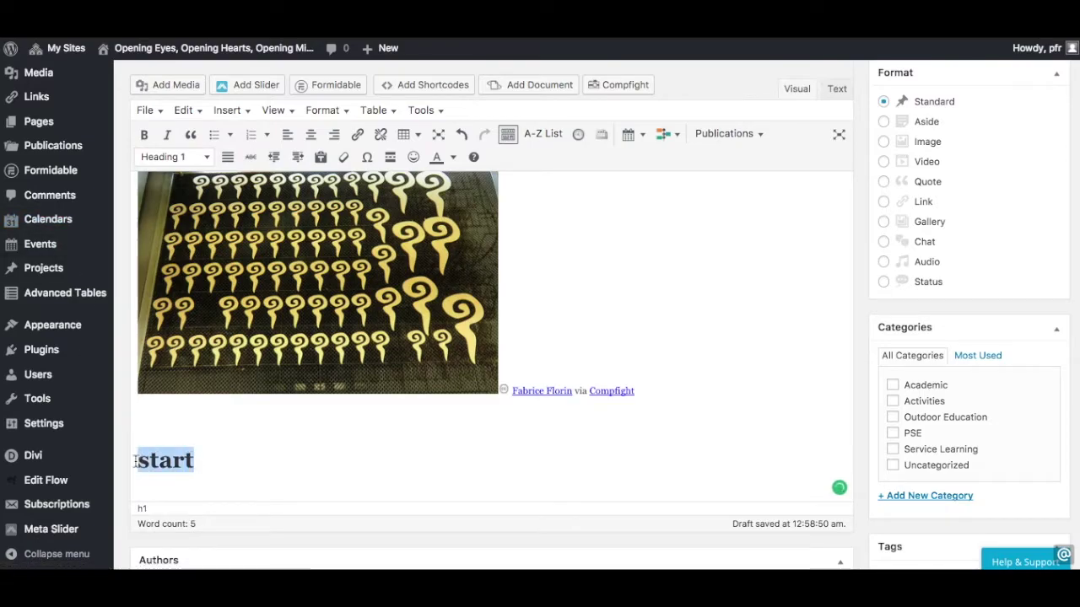
{"action": "left_click", "coordinate": [453, 157]}
{"action": "left_click", "coordinate": [440, 208]}
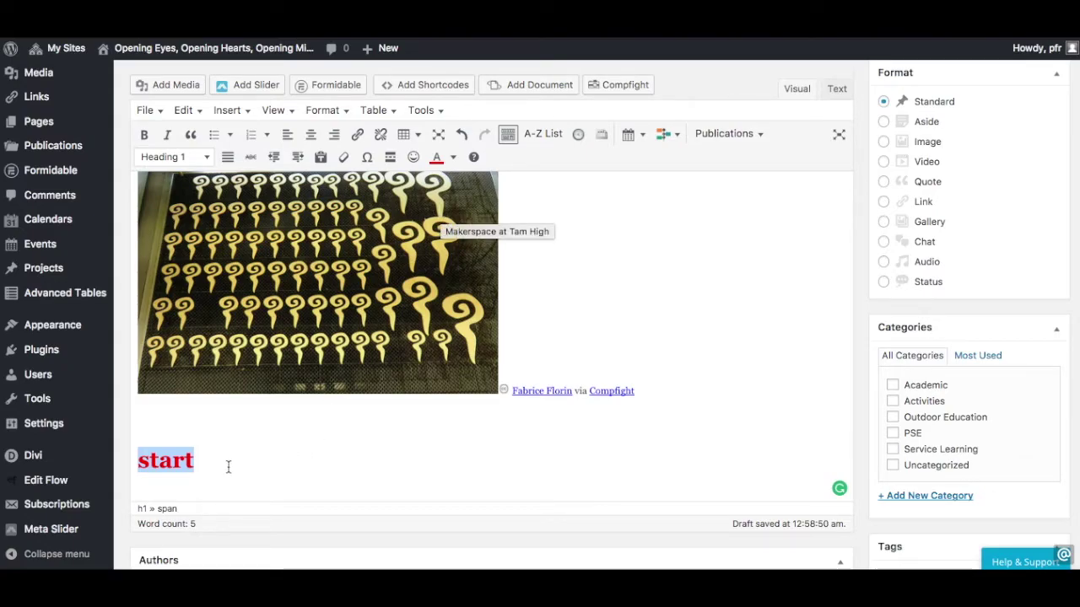
{"action": "left_click", "coordinate": [202, 461]}
{"action": "key", "text": "Return"}
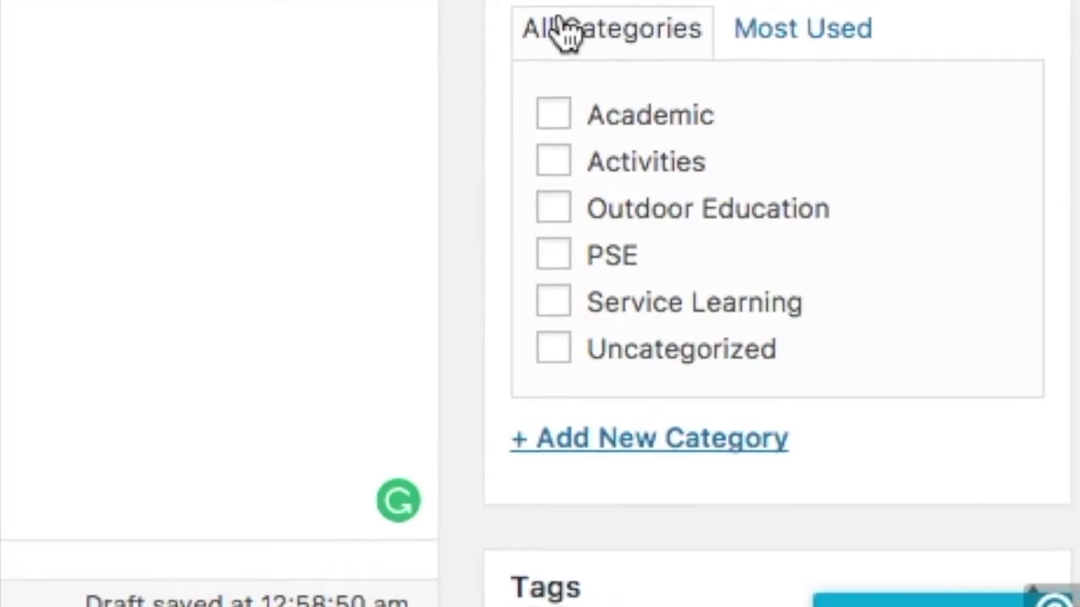
Step: Assign the post to the PSE category, then open the new-category form and view its parent category choices
{"action": "left_click", "coordinate": [555, 257]}
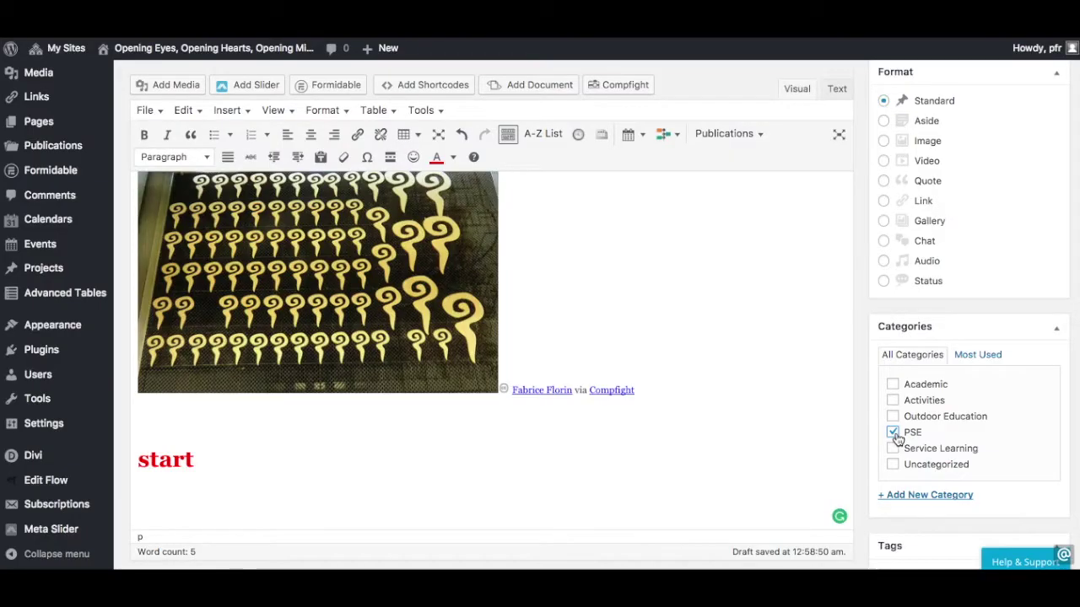
{"action": "left_click", "coordinate": [905, 499]}
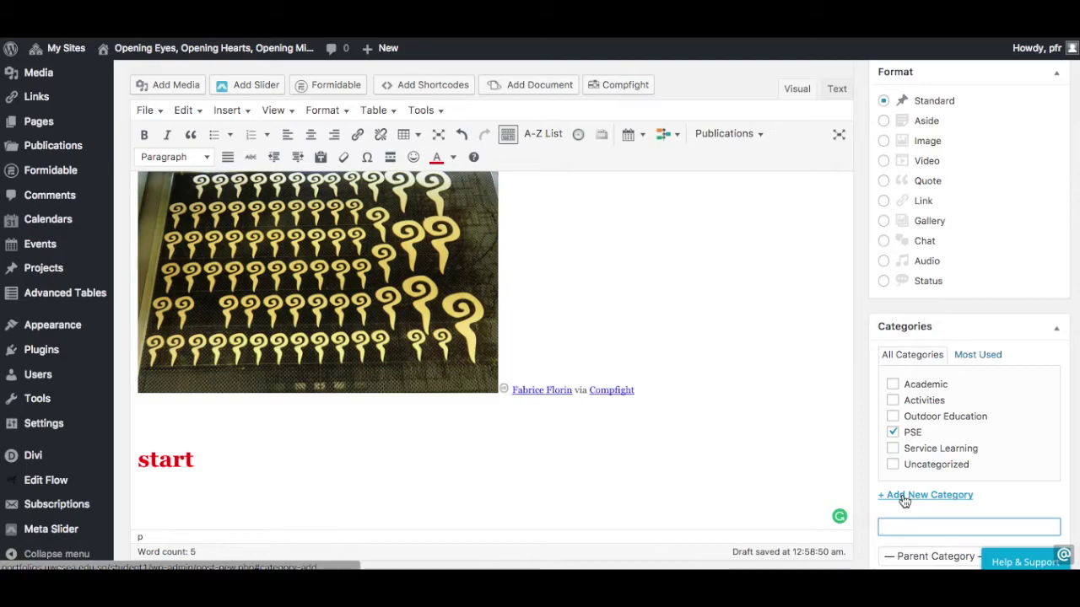
{"action": "scroll", "coordinate": [904, 502], "scroll_direction": "down", "scroll_amount": 2}
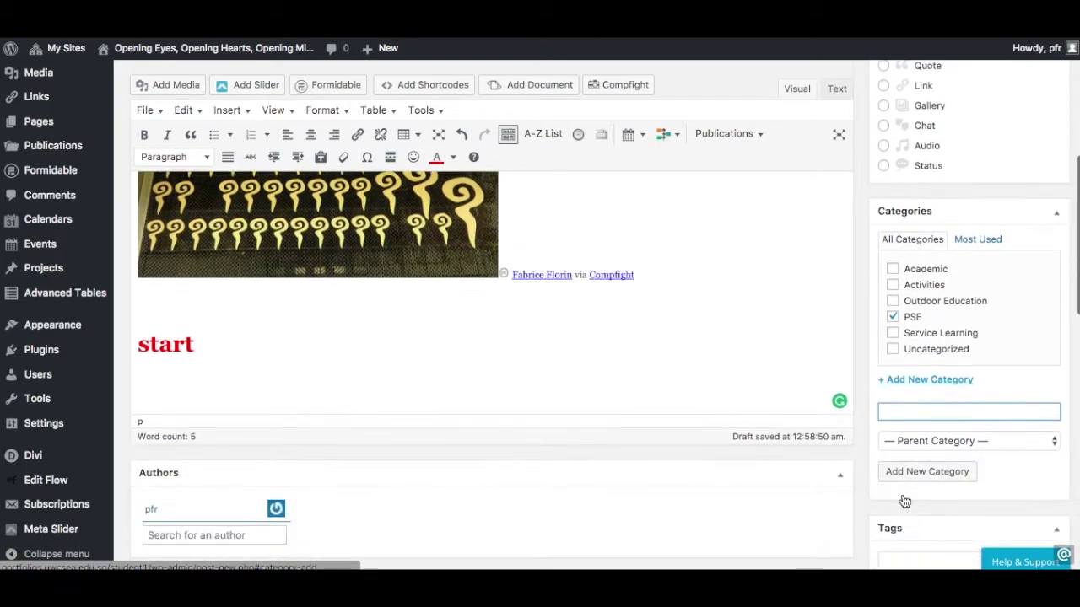
{"action": "left_click", "coordinate": [919, 439]}
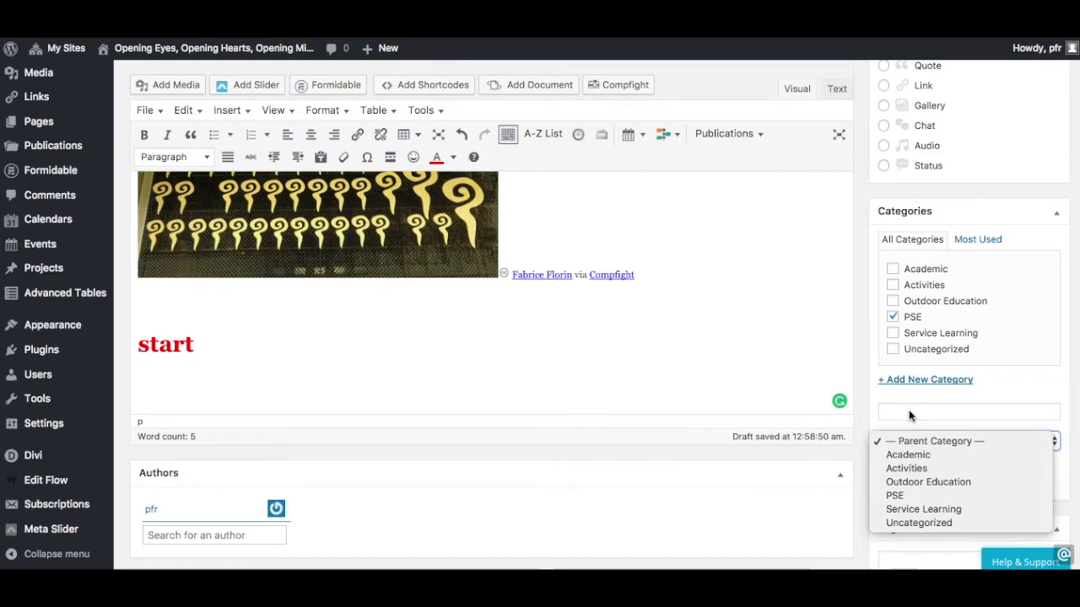
{"action": "left_click", "coordinate": [908, 412]}
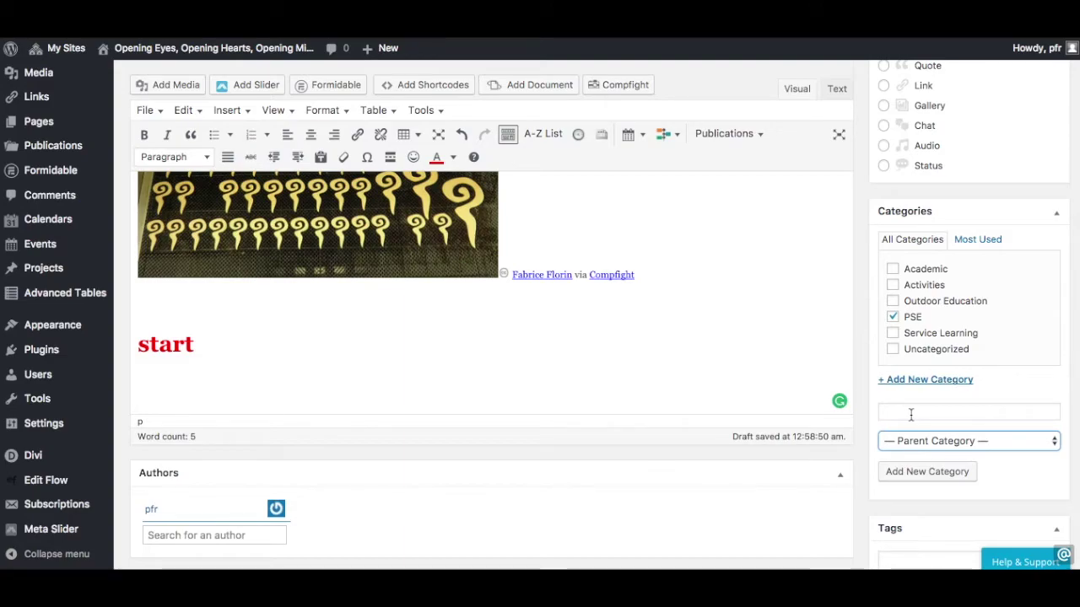
Step: Fill in the new-category form with the name "Grade 11" and PSE as its parent category
{"action": "left_click", "coordinate": [911, 414]}
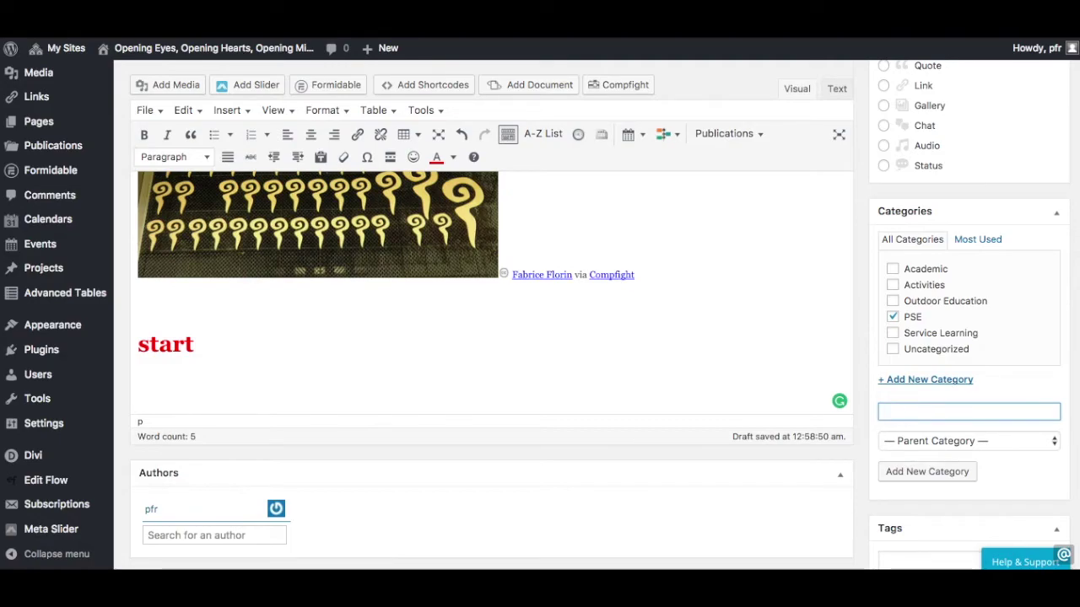
{"action": "type", "text": "ear"}
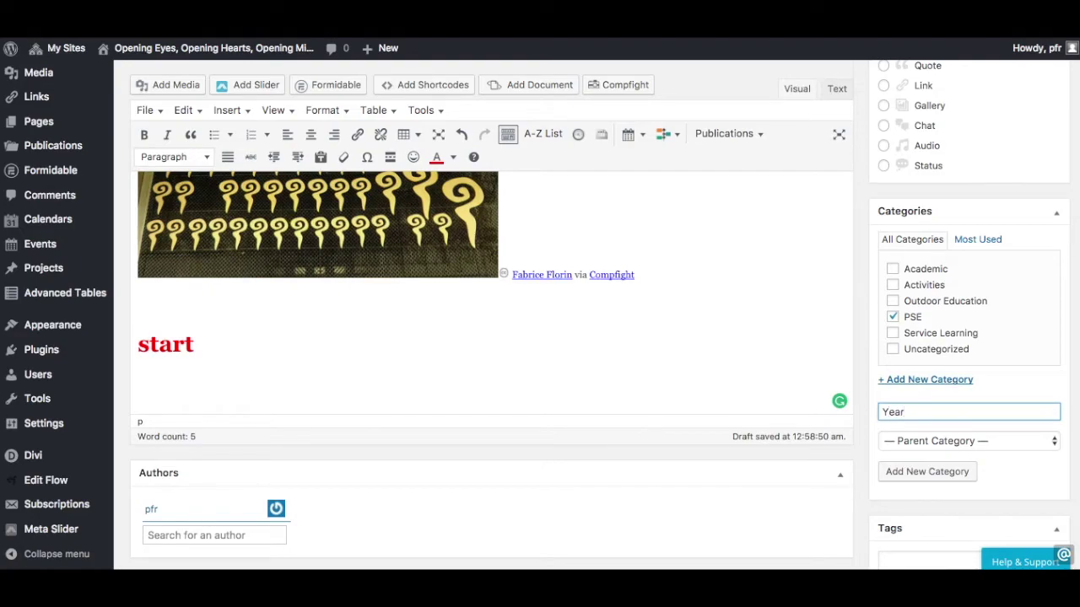
{"action": "key", "text": "BackSpace"}
{"action": "key", "text": "BackSpace"}
{"action": "key", "text": "BackSpace"}
{"action": "key", "text": "BackSpace"}
{"action": "key", "text": "BackSpace"}
{"action": "key", "text": "BackSpace"}
{"action": "type", "text": "Grade 11"}
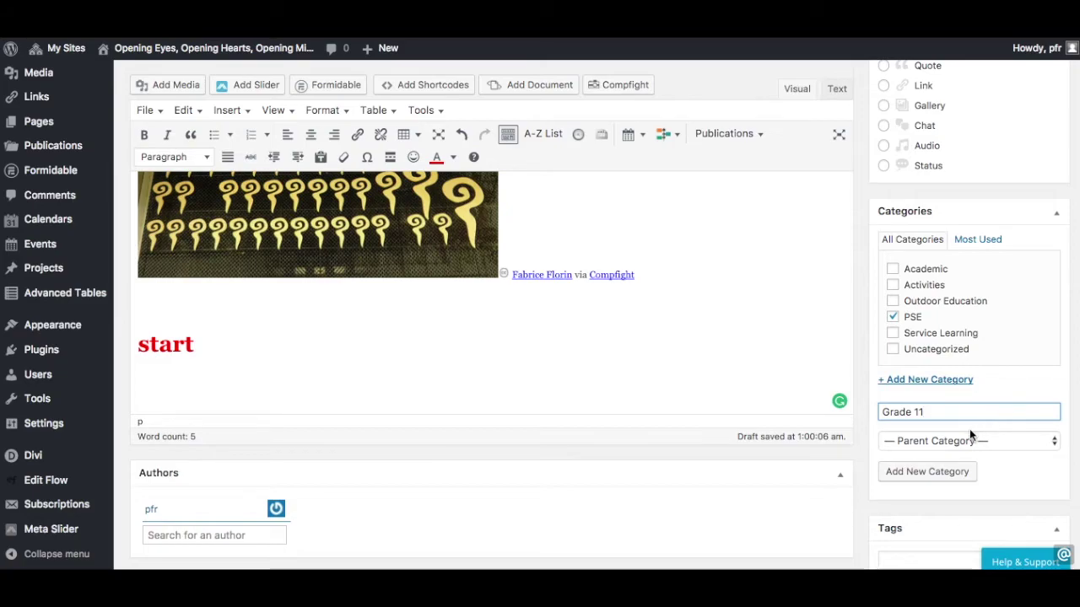
{"action": "left_click", "coordinate": [968, 440]}
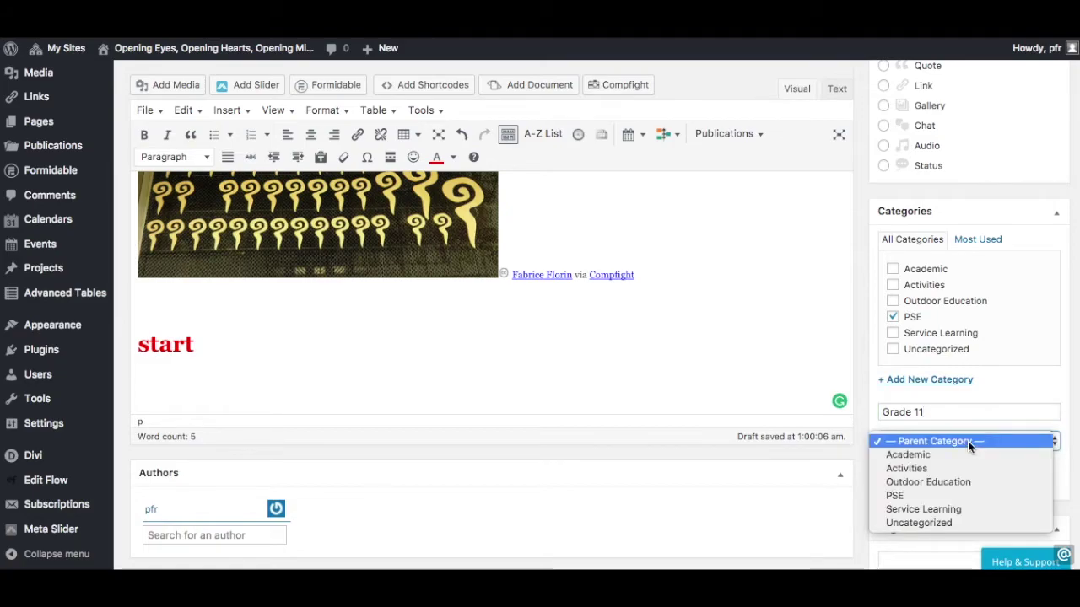
{"action": "left_click", "coordinate": [917, 496]}
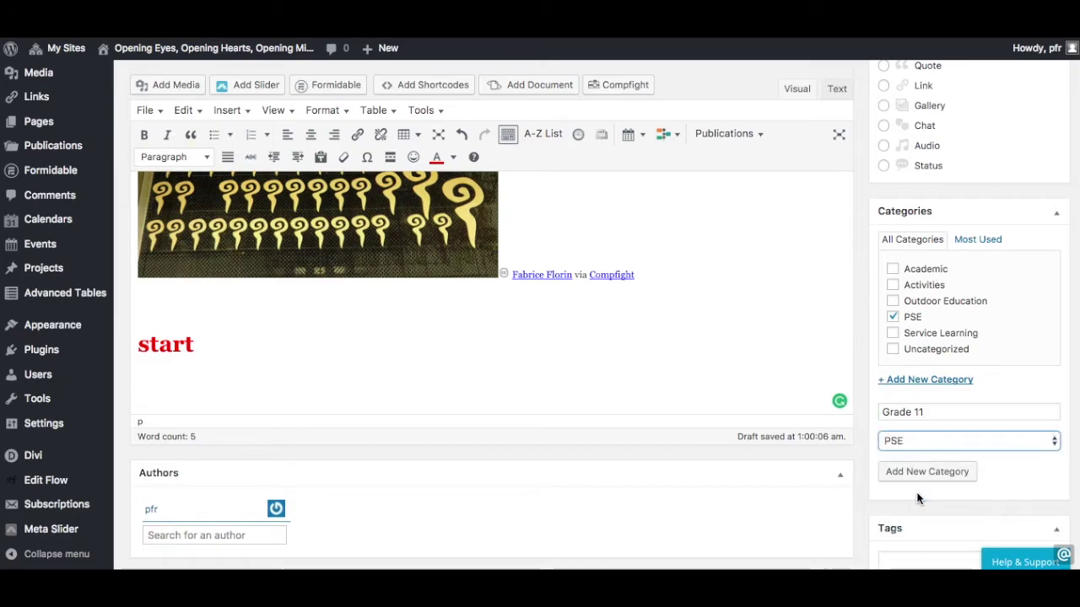
Step: Enter the tags "technology, future, career" for the post
{"action": "scroll", "coordinate": [921, 478], "scroll_direction": "down", "scroll_amount": 3}
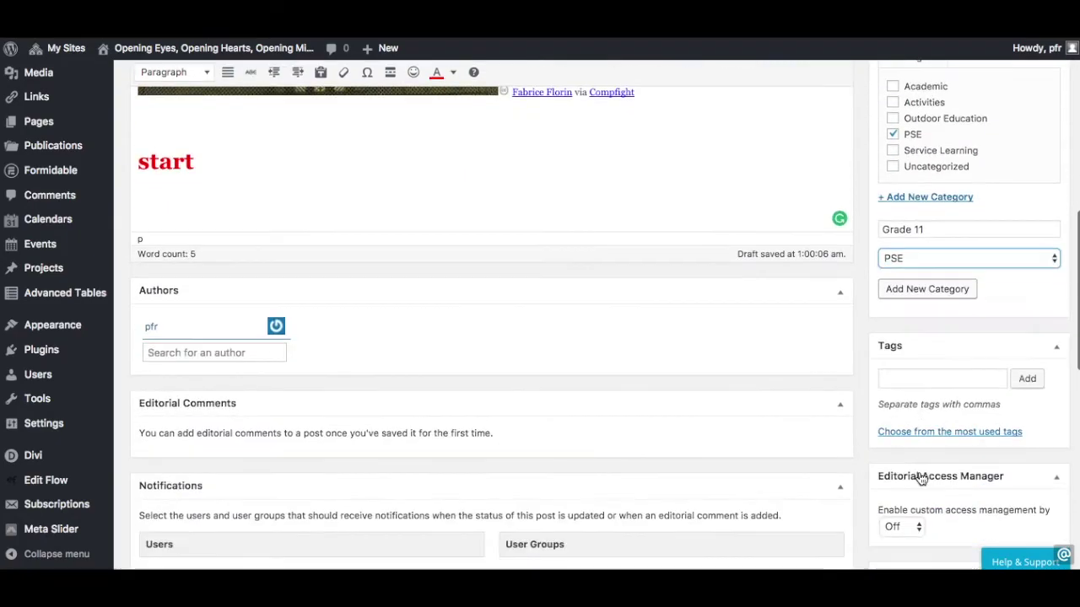
{"action": "left_click", "coordinate": [912, 379]}
{"action": "type", "text": "technology"}
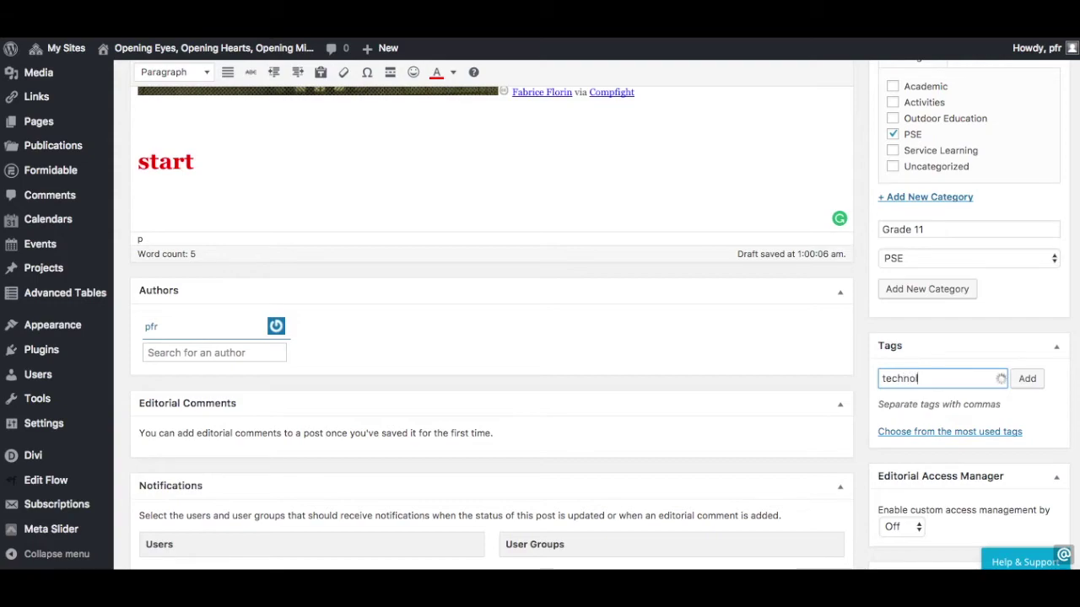
{"action": "type", "text": ", f"}
{"action": "type", "text": "uture"}
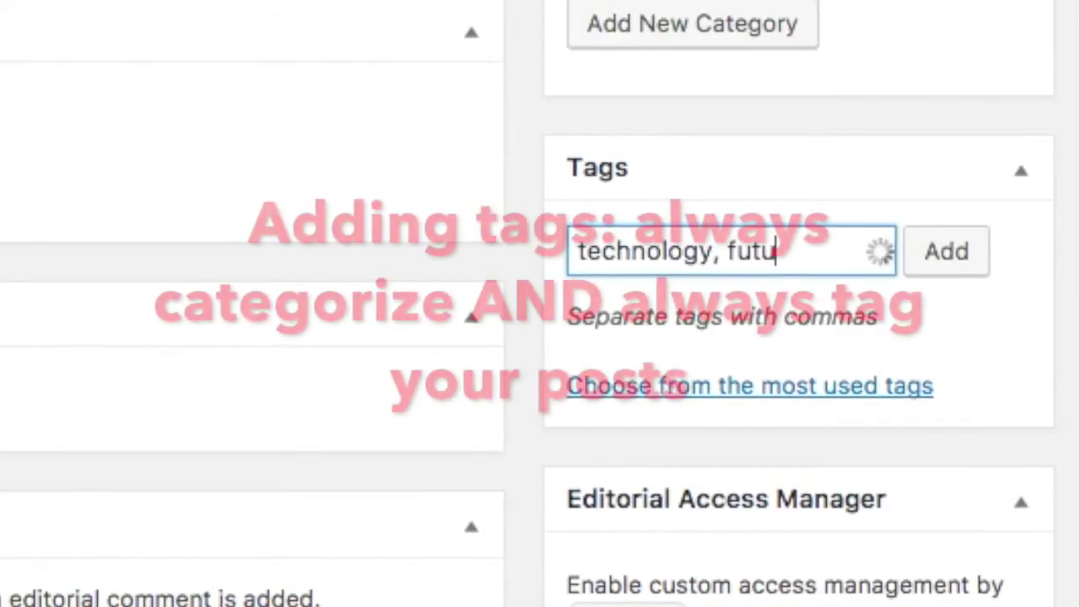
{"action": "type", "text": ", "}
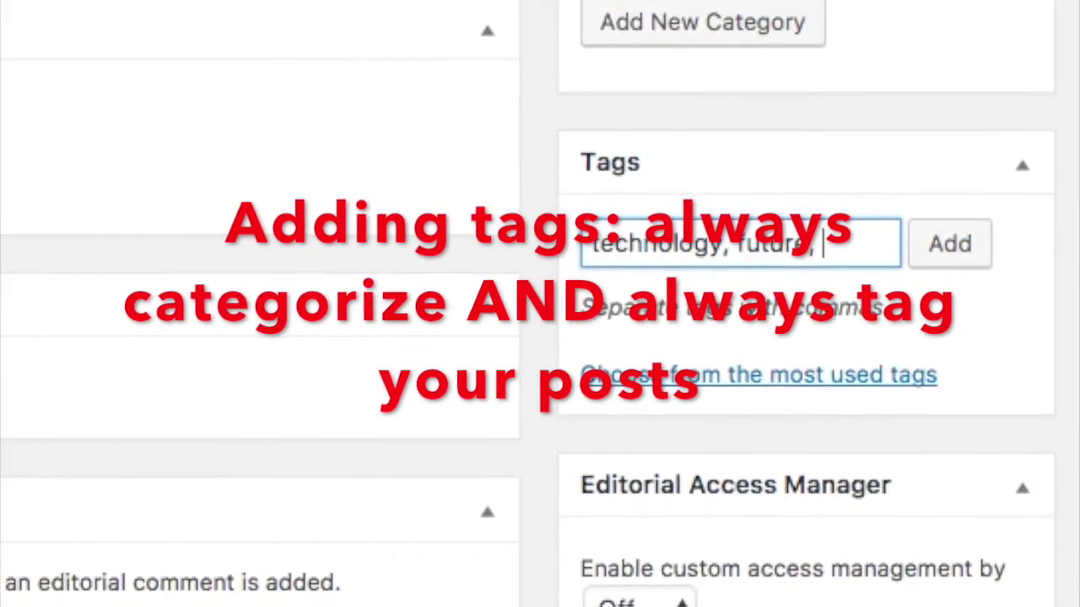
{"action": "type", "text": "career"}
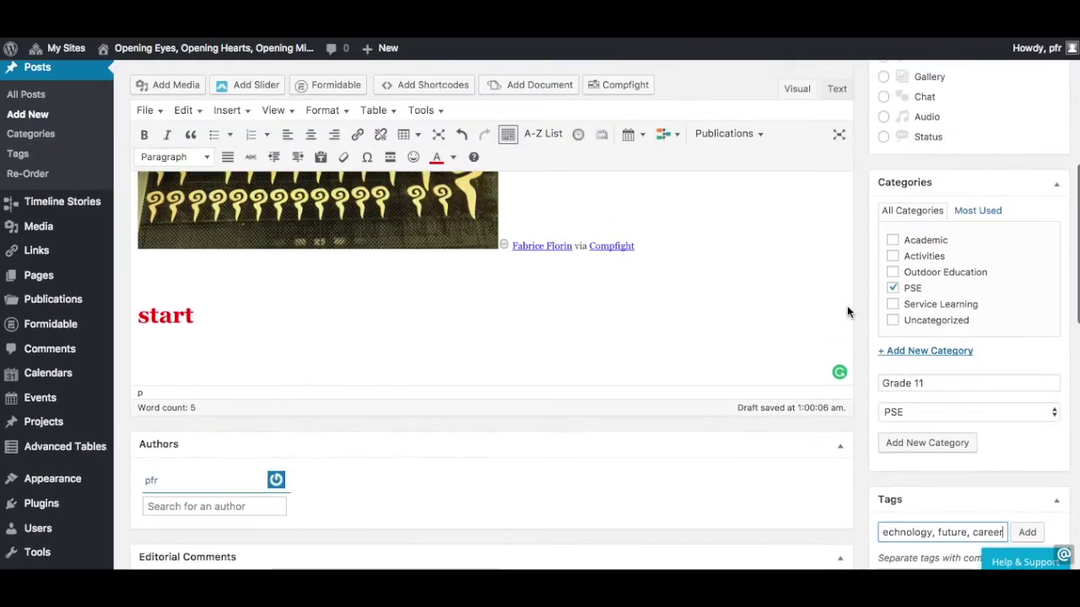
Step: Publish the post and open its live page on the portfolio site
{"action": "scroll", "coordinate": [847, 305], "scroll_direction": "up", "scroll_amount": 5}
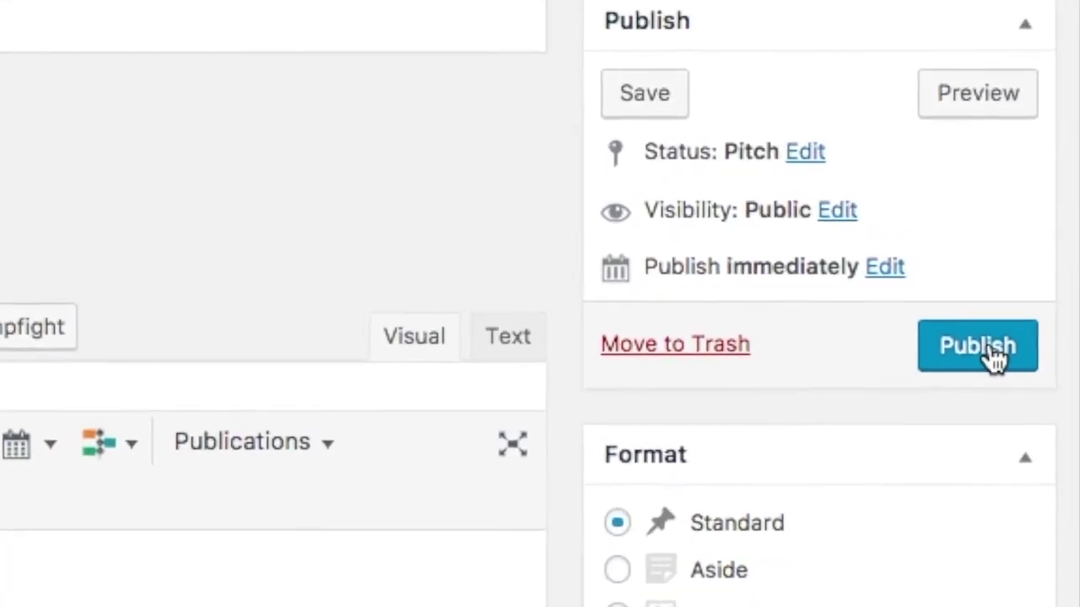
{"action": "left_click", "coordinate": [1037, 255]}
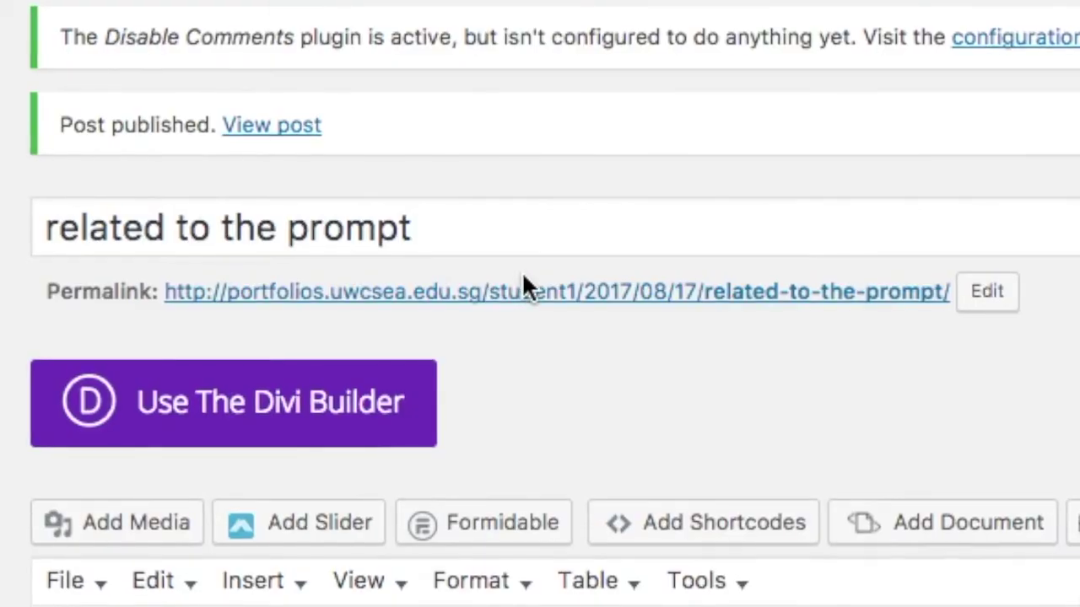
{"action": "left_click", "coordinate": [351, 226]}
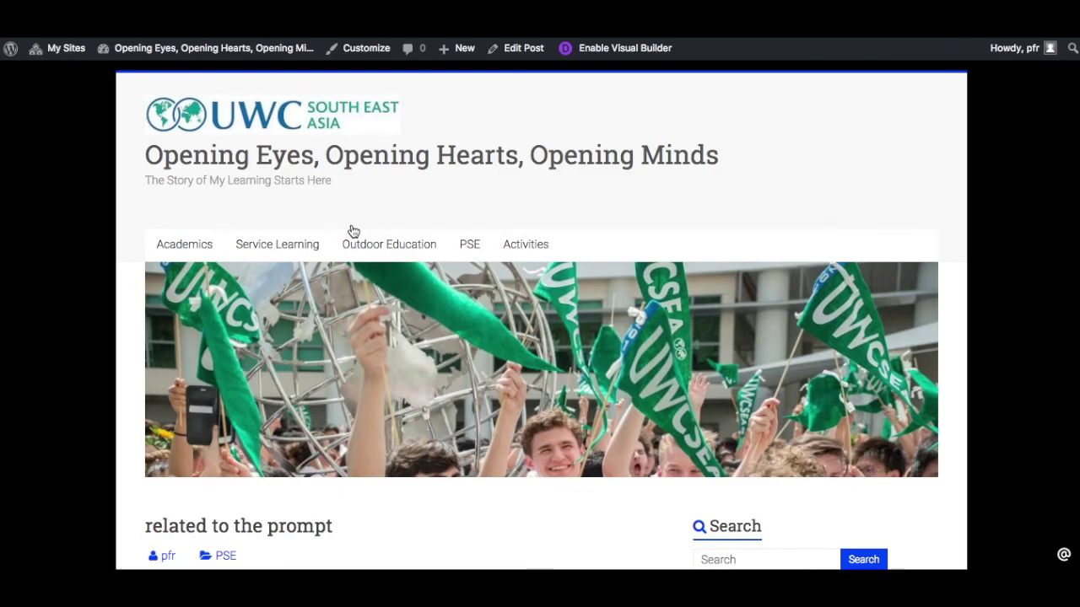
{"action": "left_click", "coordinate": [354, 231]}
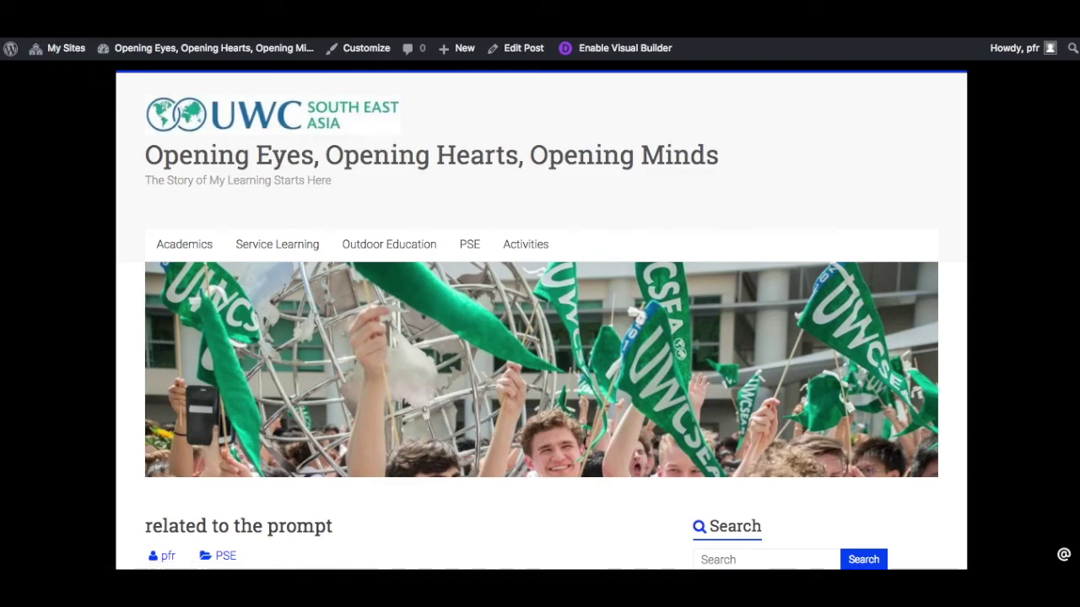